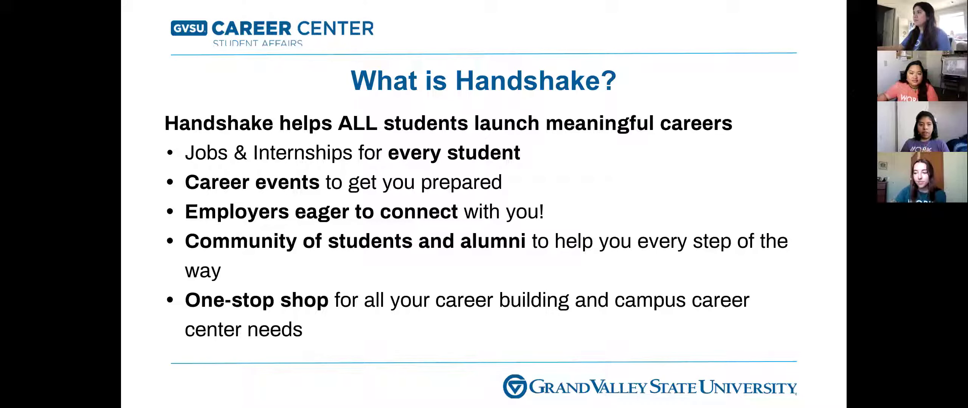
# - Advance the shared Zoom slideshow to the GVSU Career Center 'How you can use it?' slide
pyautogui.press('Right')
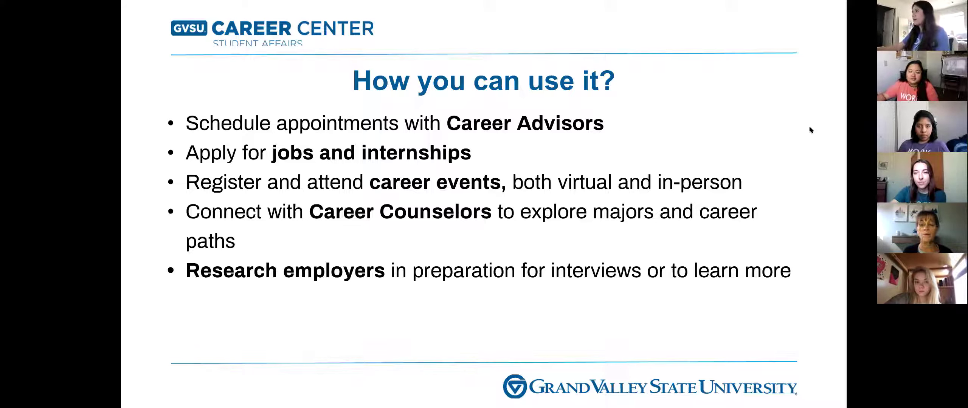
# - Advance the PowerPoint deck to the 'How to find Handshake?' slide with the gvsu.edu/careers link
pyautogui.press('Right')
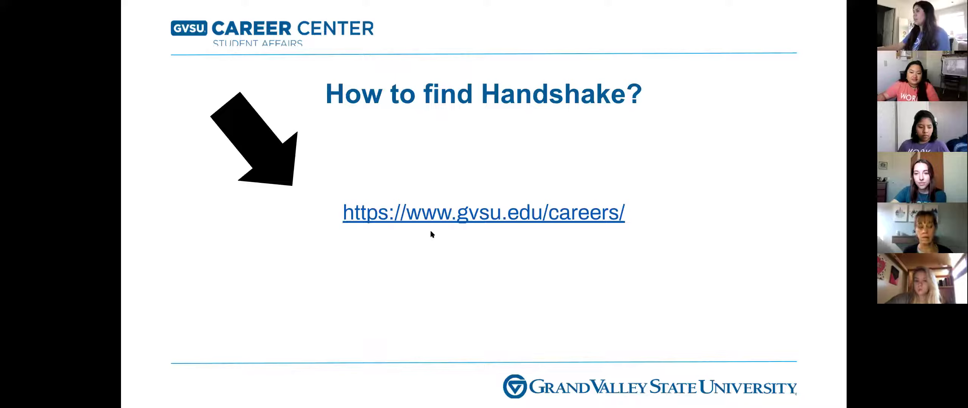
# - Follow gvsu.edu/careers to its Handshake page and log in as a student at gvsu.joinhandshake.com
pyautogui.click(463, 219)
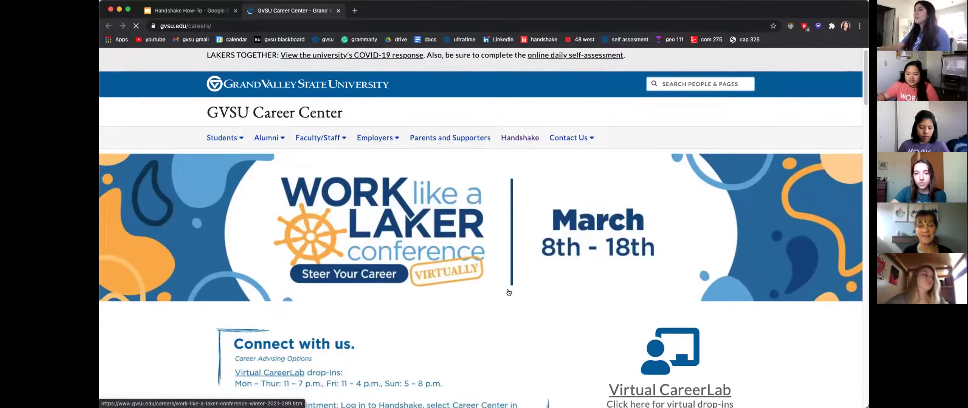
pyautogui.click(514, 133)
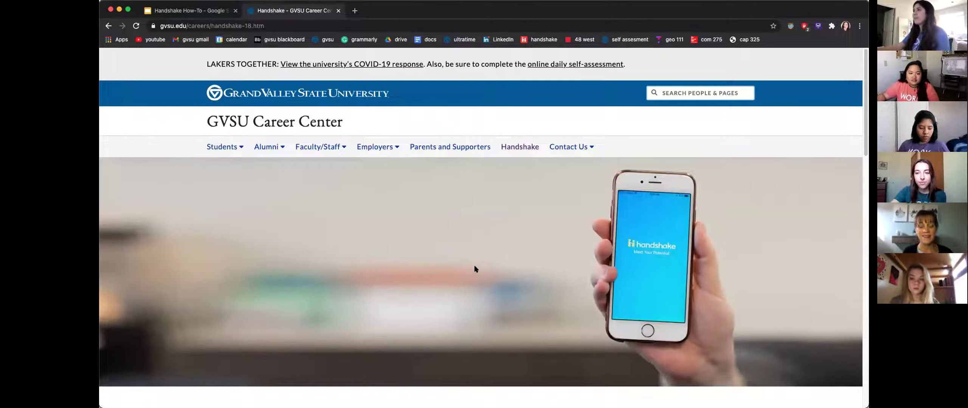
pyautogui.scroll(-1, 474, 267)
pyautogui.scroll(-5, 475, 269)
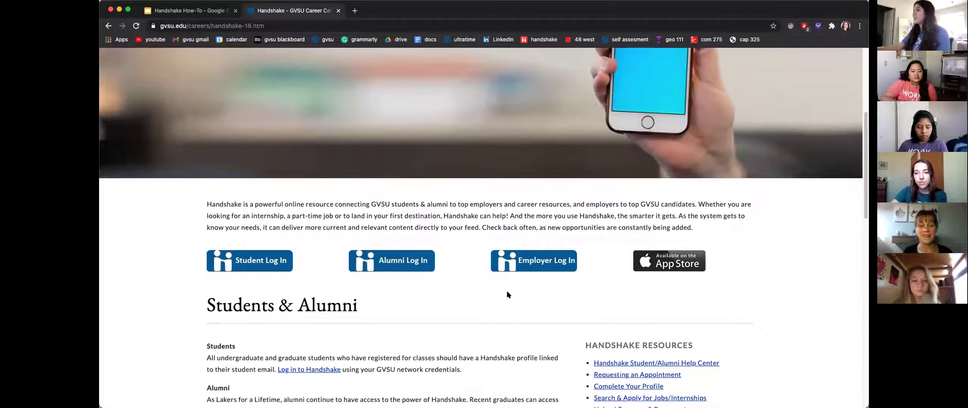
pyautogui.click(268, 264)
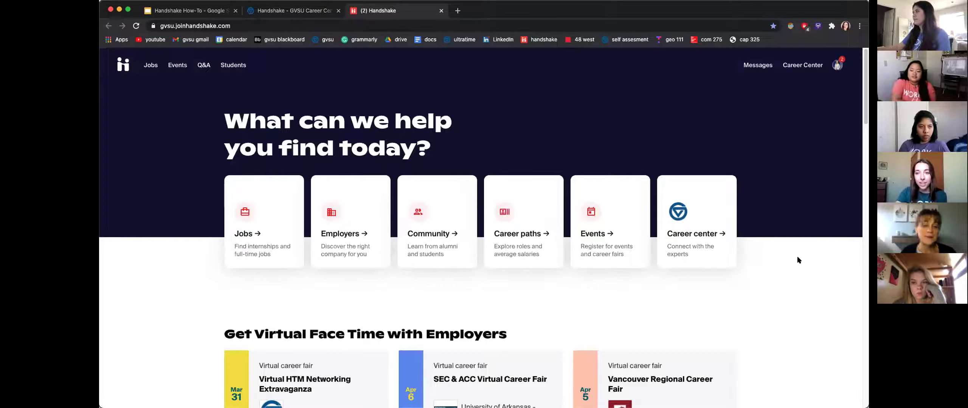
# - Open My Profile from the avatar menu to view the student's profile
pyautogui.click(836, 65)
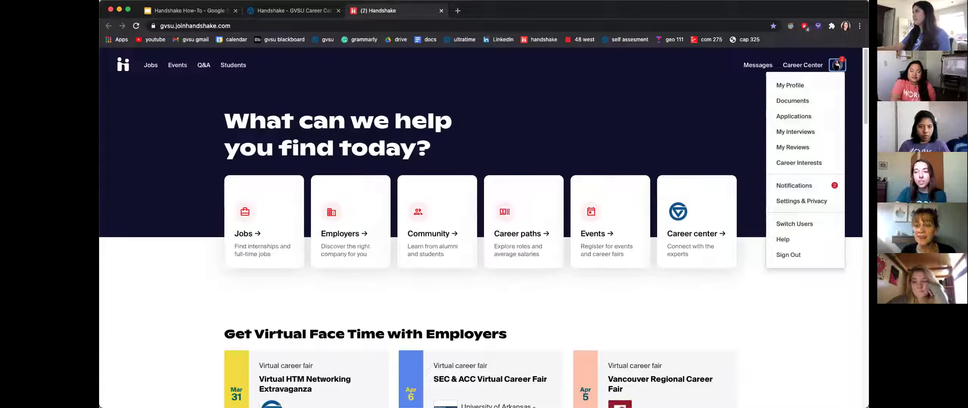
pyautogui.click(793, 84)
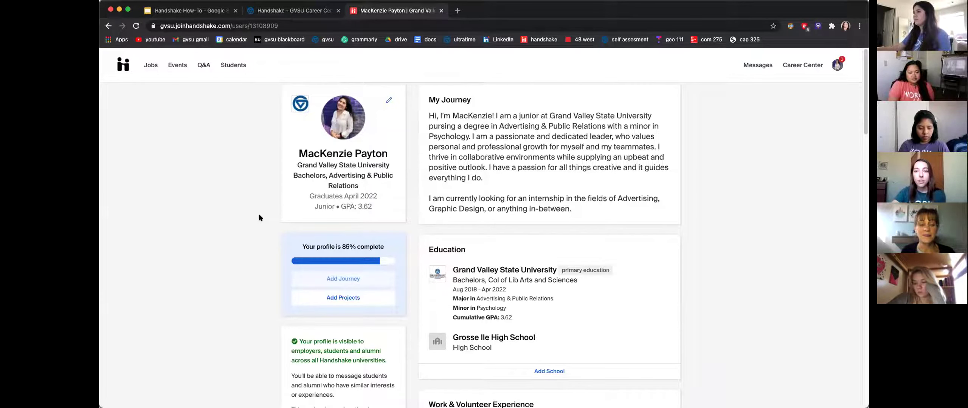
pyautogui.scroll(-1, 260, 218)
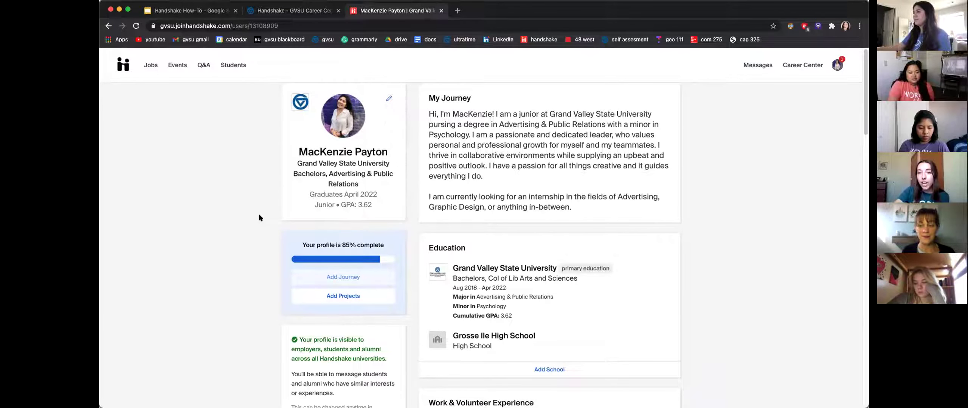
pyautogui.scroll(-3, 259, 218)
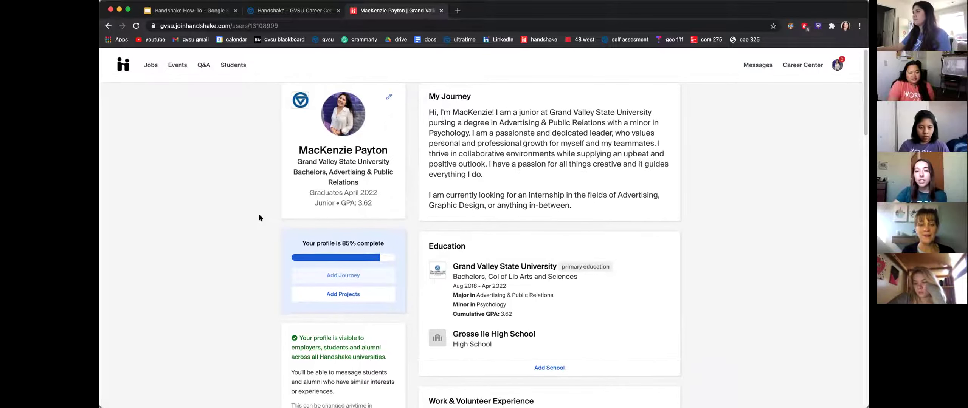
pyautogui.scroll(-2, 259, 217)
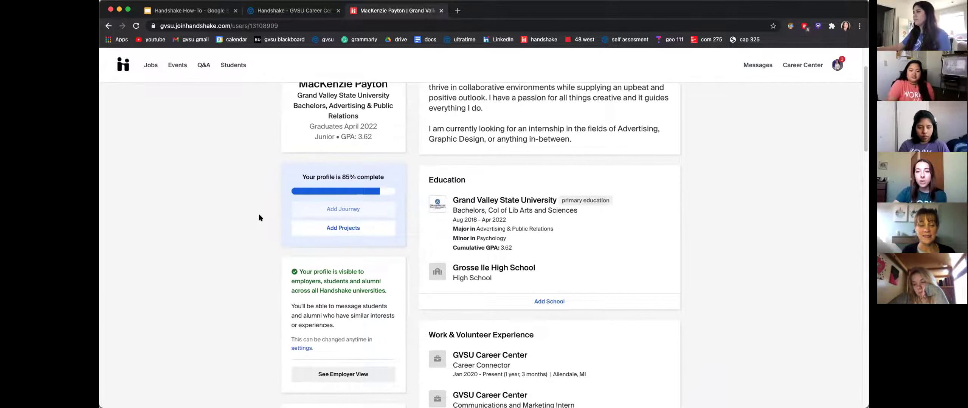
pyautogui.scroll(-2, 260, 218)
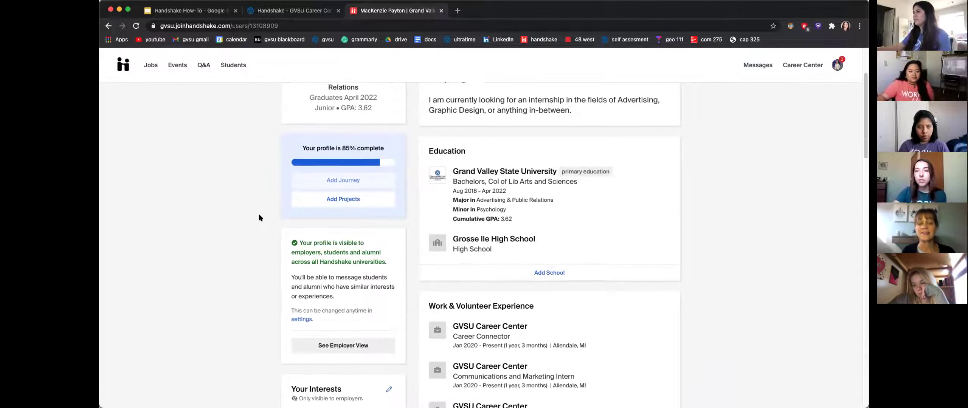
pyautogui.scroll(-3, 260, 218)
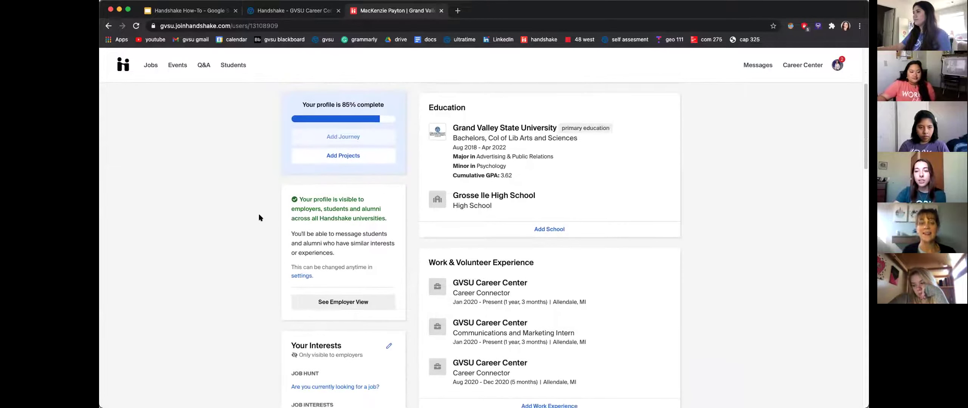
pyautogui.scroll(-4, 259, 217)
pyautogui.scroll(-6, 259, 218)
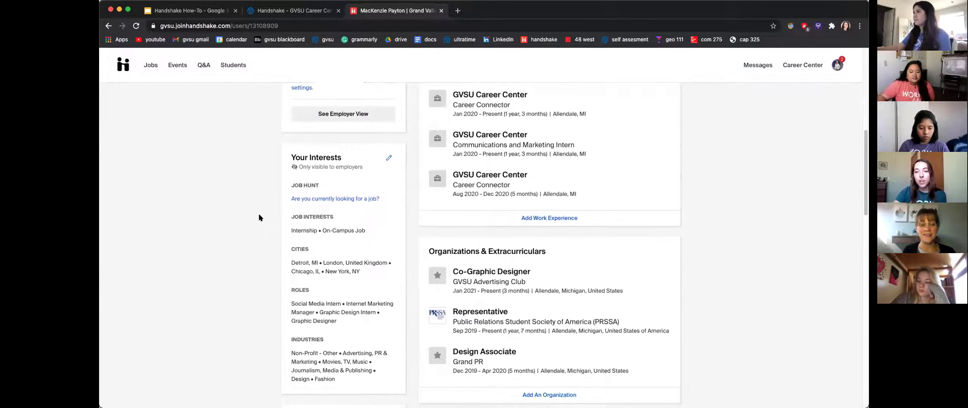
pyautogui.scroll(-1, 259, 218)
pyautogui.scroll(-2, 250, 217)
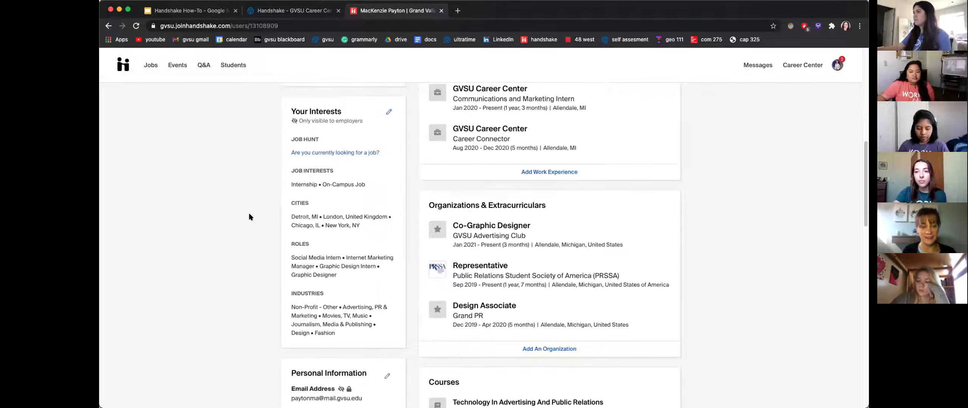
pyautogui.scroll(-1, 250, 216)
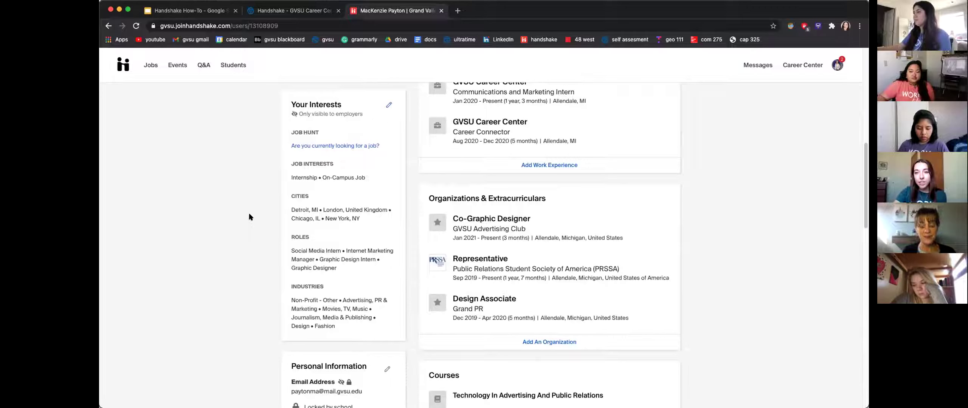
pyautogui.scroll(-3, 249, 216)
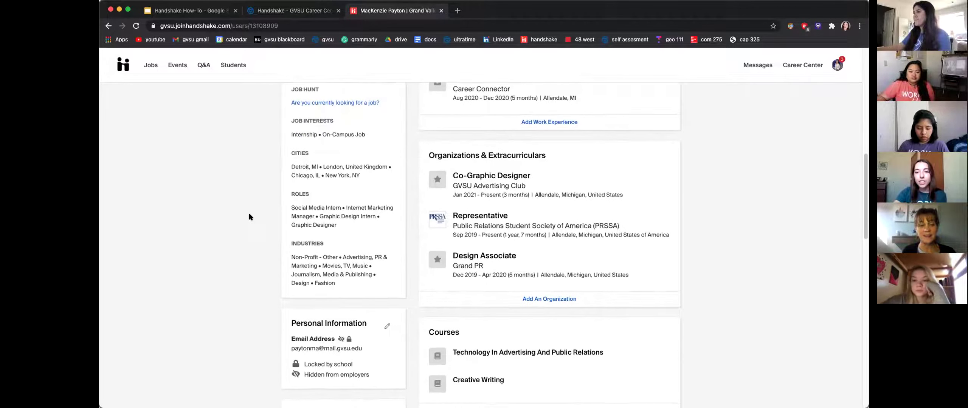
pyautogui.scroll(-1, 249, 217)
pyautogui.scroll(-2, 249, 217)
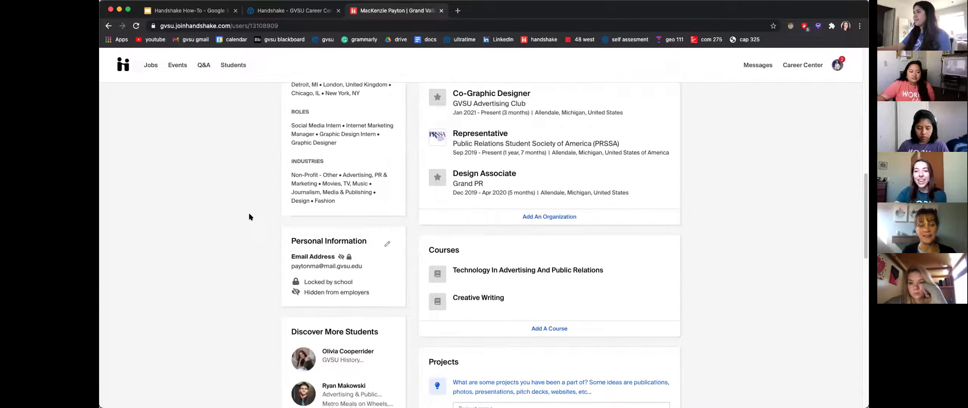
pyautogui.scroll(-5, 249, 216)
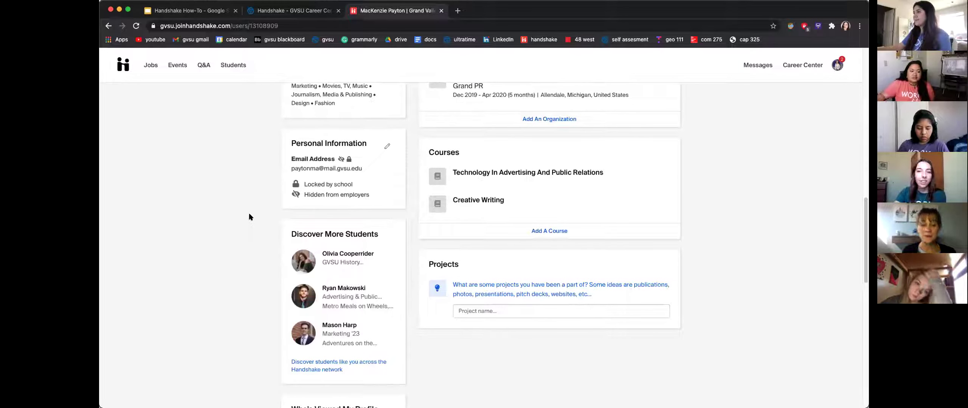
pyautogui.scroll(6, 249, 214)
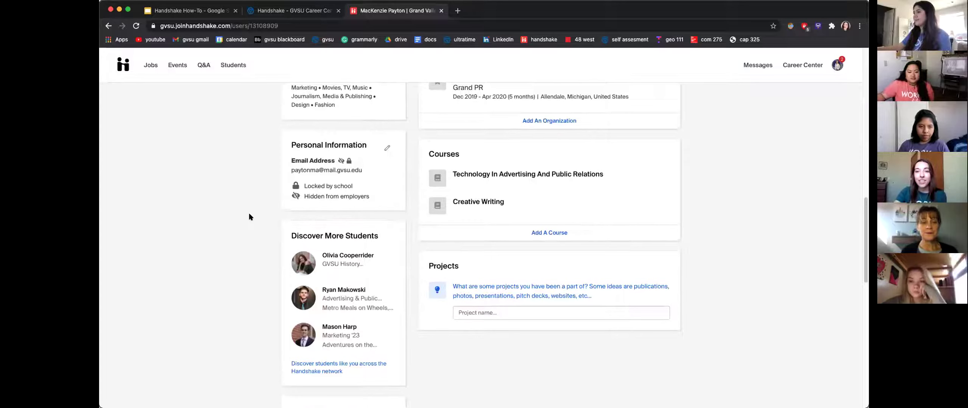
pyautogui.scroll(20, 249, 214)
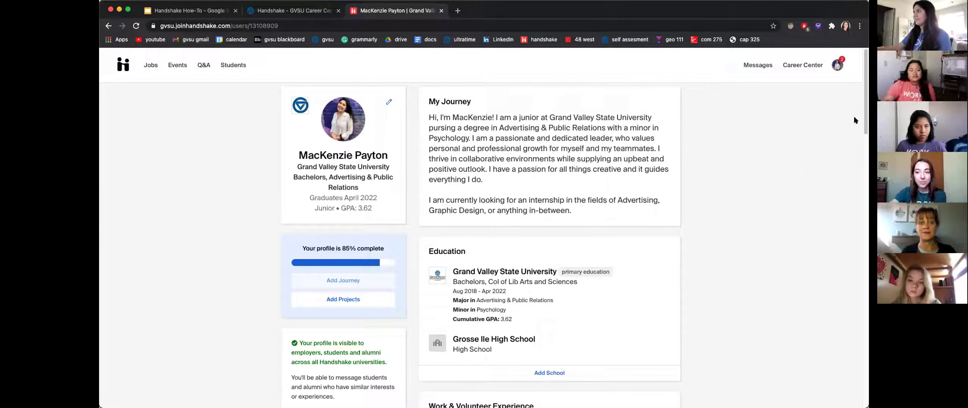
pyautogui.click(121, 67)
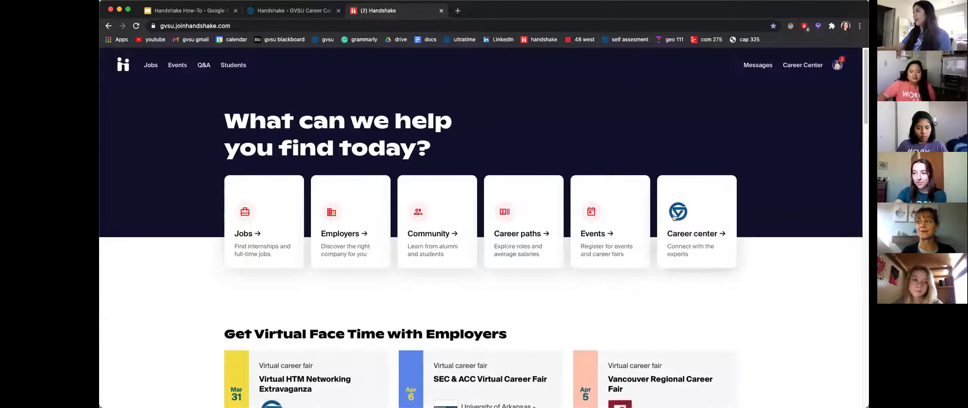
# - Open the Grand Valley State University career center and view the student's Appointments page
pyautogui.click(684, 209)
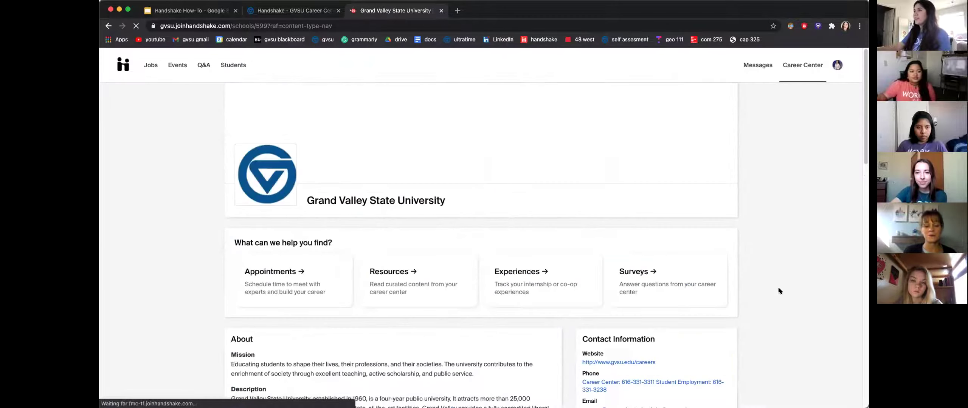
pyautogui.scroll(-1, 165, 249)
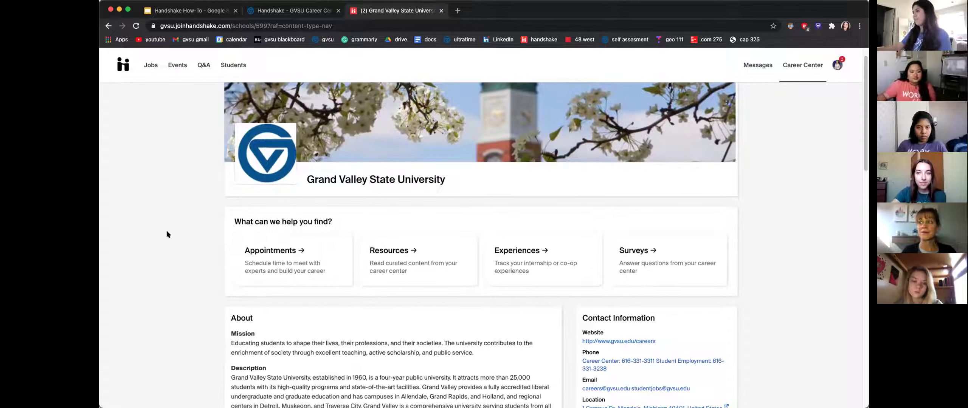
pyautogui.click(266, 251)
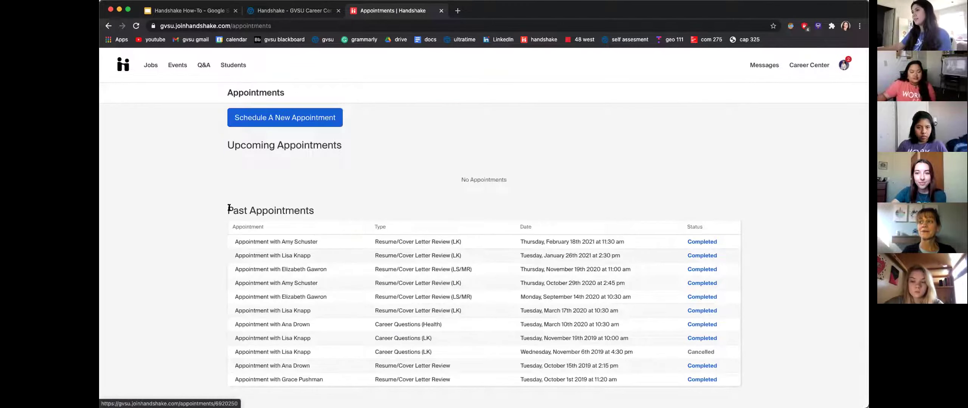
# - Schedule a new appointment in the IRIS Communications/Writing/Literature advising category
pyautogui.click(270, 122)
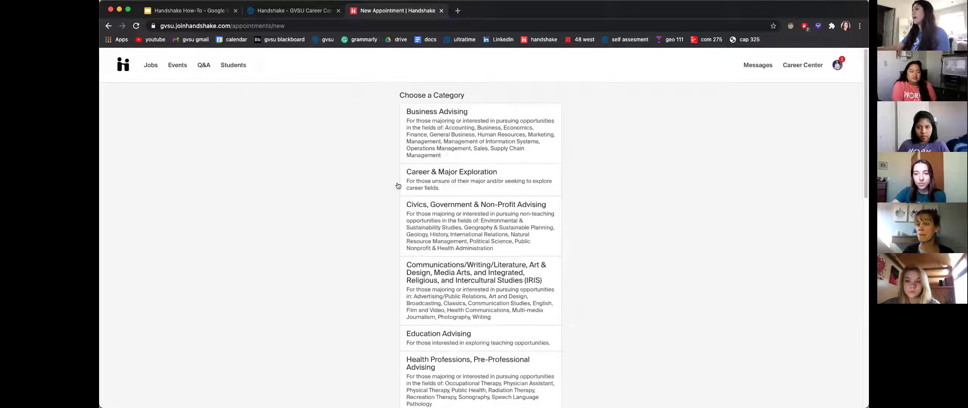
pyautogui.scroll(-1, 622, 253)
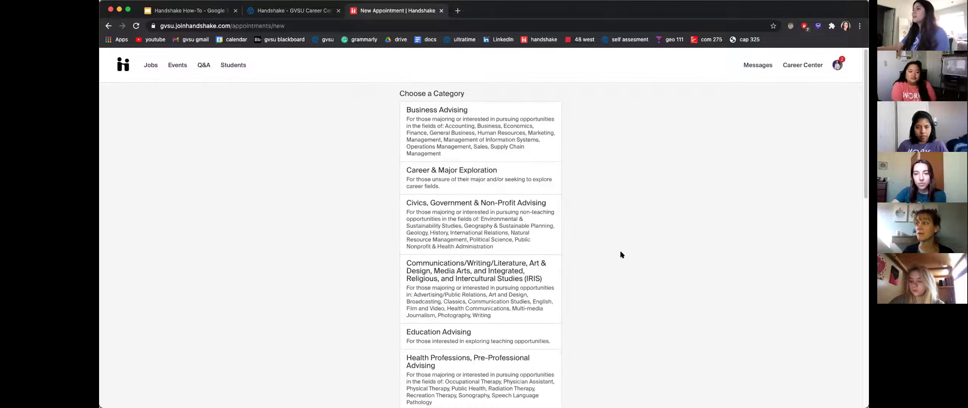
pyautogui.scroll(-1, 613, 293)
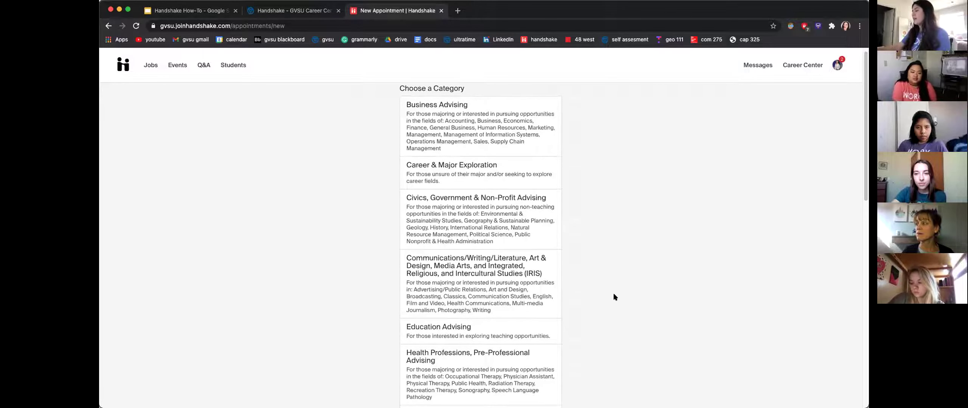
pyautogui.click(473, 299)
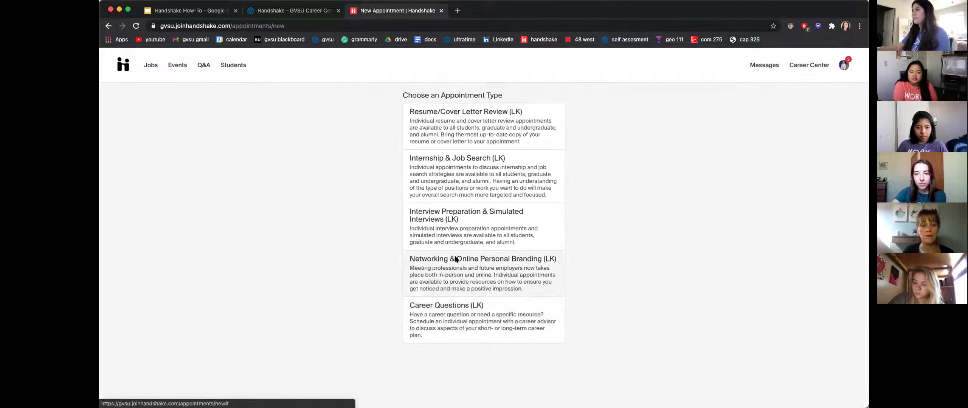